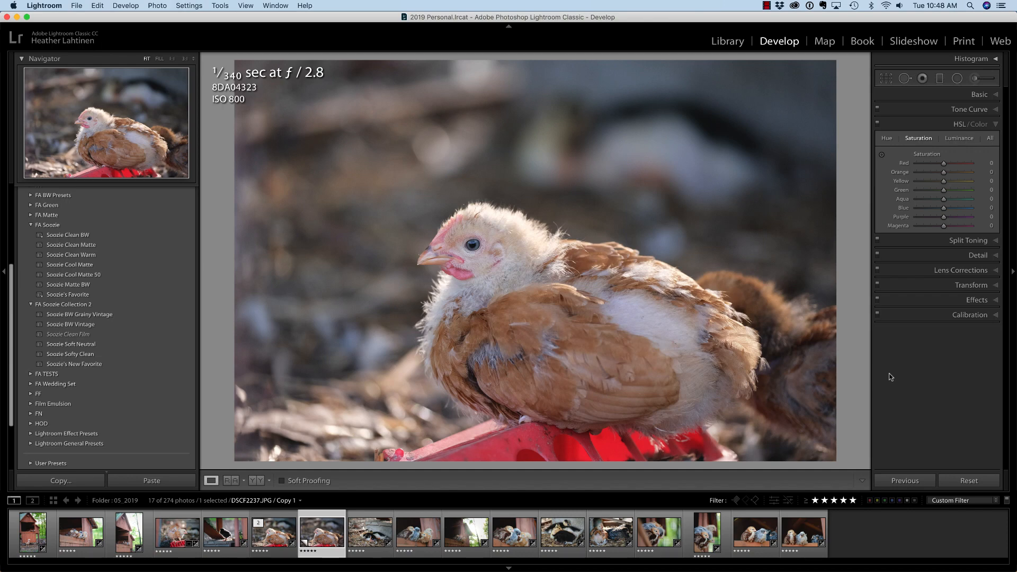
Reset the chick photo's develop settings, apply the previous photo's settings to it, and compare the before and after versions
click(955, 478)
click(918, 478)
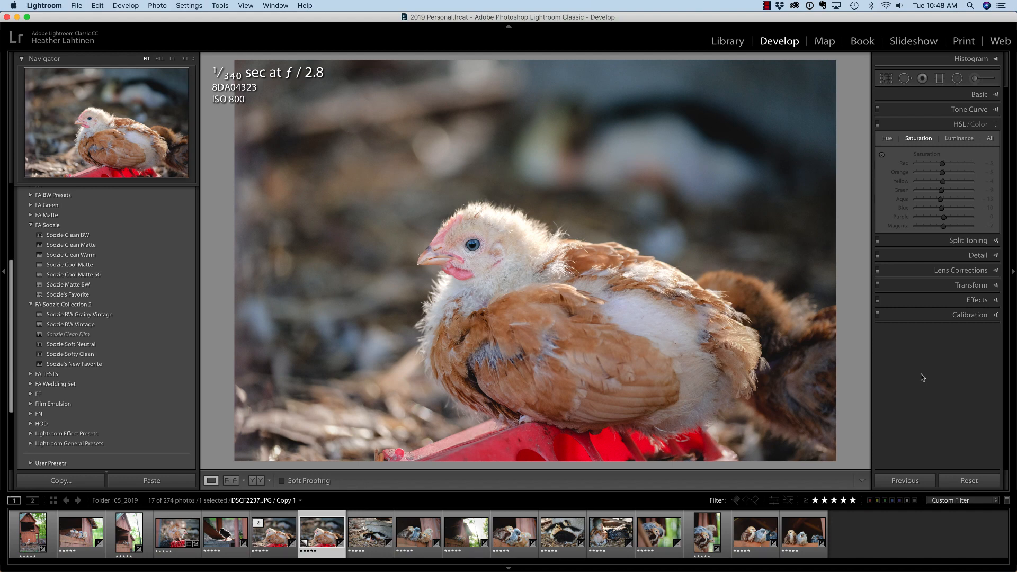
key(backslash)
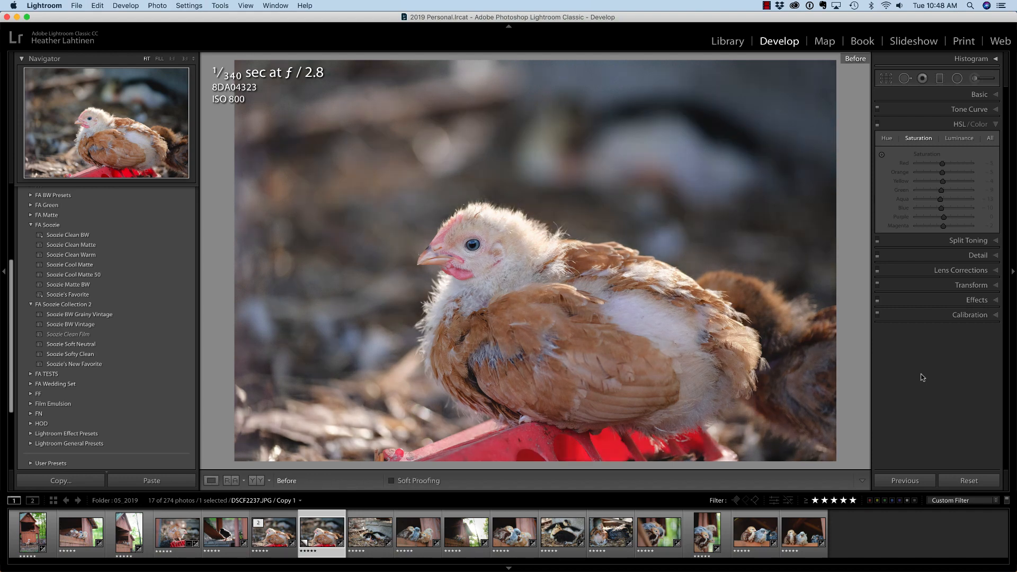
key(backslash)
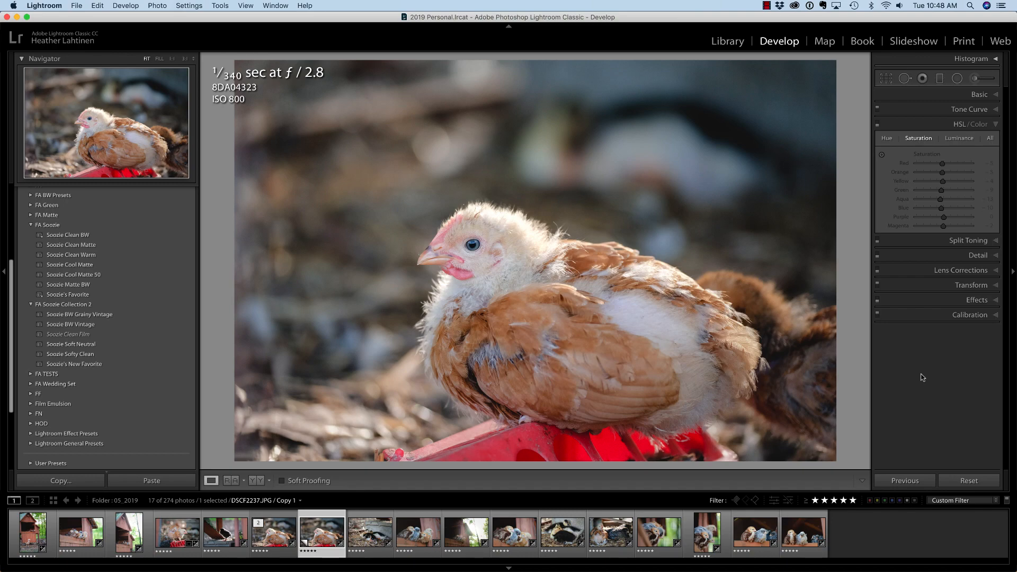
key(backslash)
key(backslash)
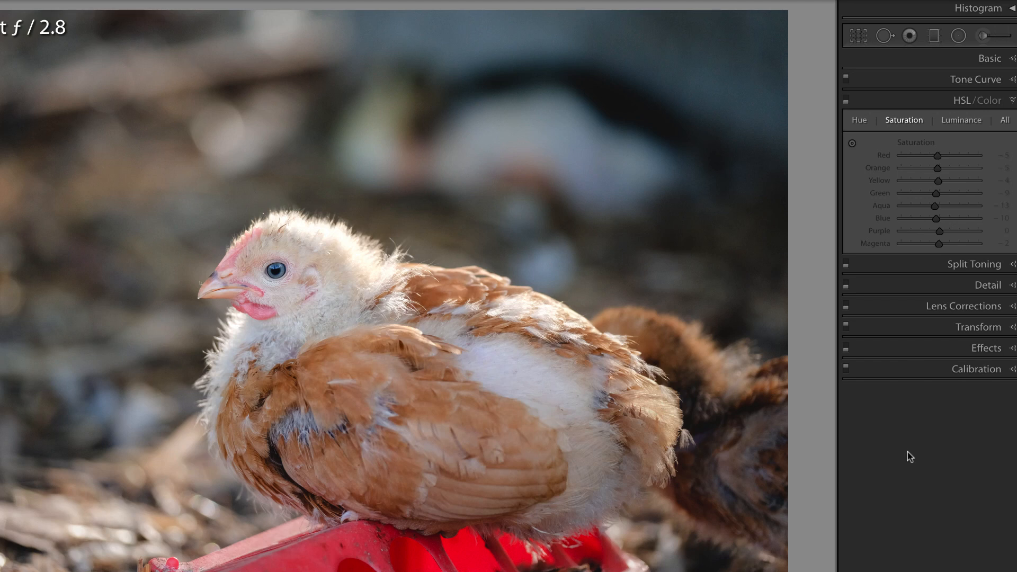
Start the Adjustment Brush, reset all its effect and brush settings to their defaults, and expand the individual effect sliders
key(k)
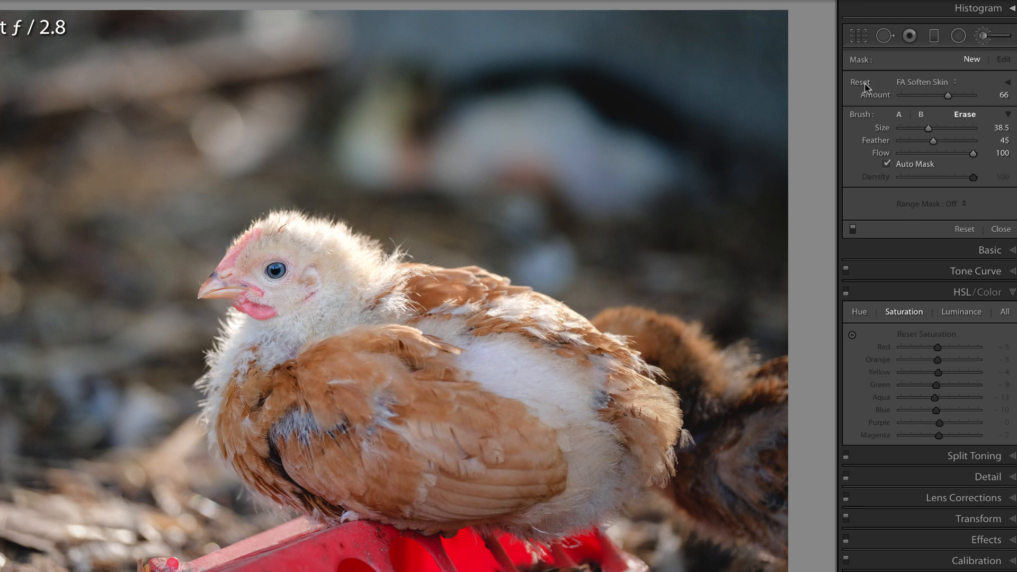
alt+click(862, 84)
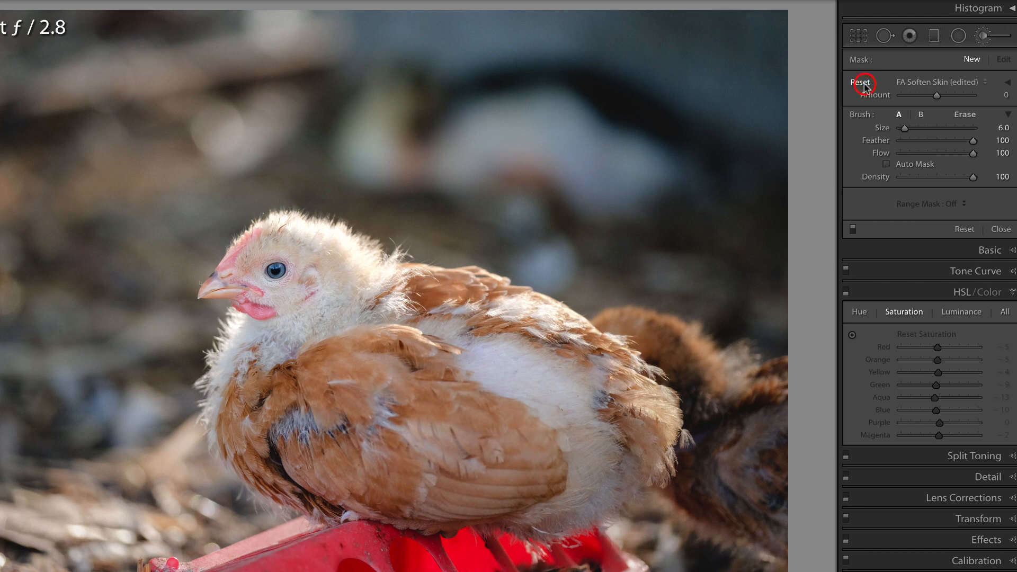
click(1009, 83)
click(1008, 84)
click(1009, 83)
click(1009, 83)
click(1009, 83)
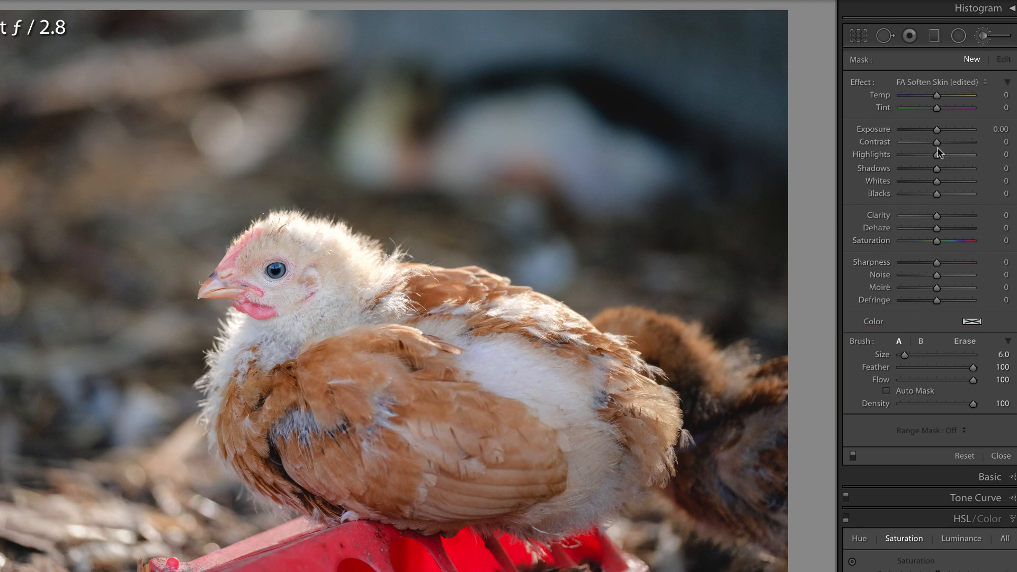
Set the brush effect to Contrast 29, Clarity 27 and Sharpness 37
drag(936, 141, 948, 145)
drag(936, 216, 947, 215)
drag(937, 262, 950, 267)
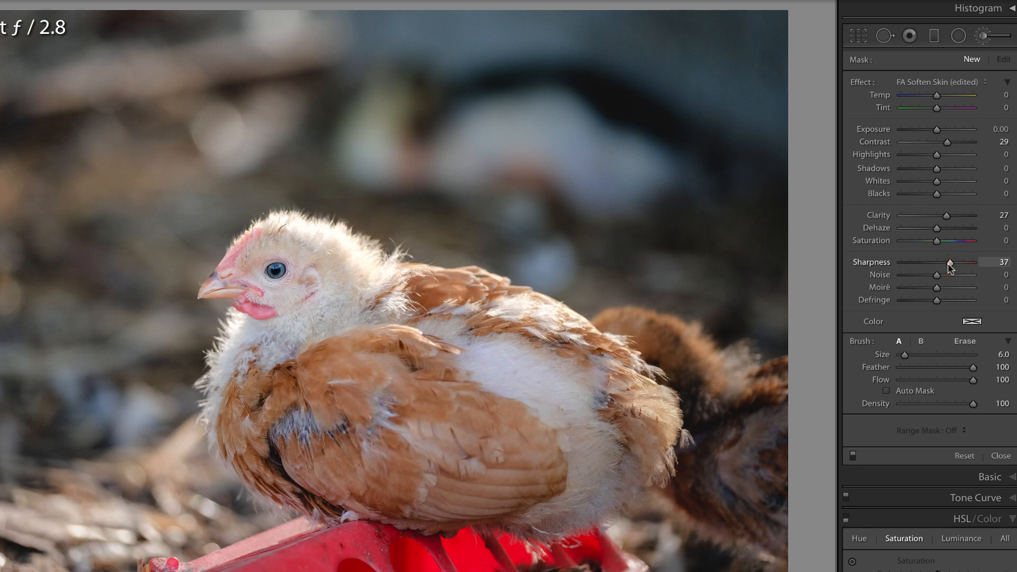
drag(950, 267, 950, 268)
Enlarge the brush to size 22, paint the effect over the chick's head, neck and upper chest, and hide the mask overlay
key(bracketright)
key(bracketright)
key(bracketright)
key(bracketright)
key(bracketright)
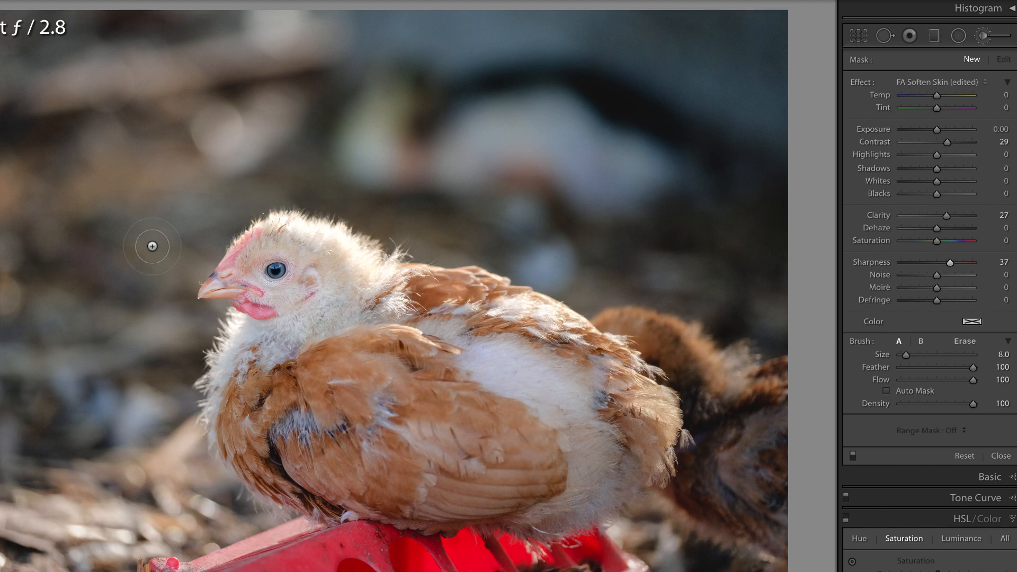
key(bracketright)
key(bracketright)
key(bracketright)
mouse_move(259, 273)
mouse_down()
mouse_move(246, 281)
mouse_move(308, 242)
mouse_move(365, 231)
mouse_move(278, 374)
mouse_move(241, 365)
mouse_move(309, 286)
mouse_move(323, 297)
mouse_move(313, 302)
mouse_move(307, 342)
mouse_move(361, 285)
mouse_move(389, 286)
mouse_move(245, 404)
mouse_move(286, 371)
mouse_up()
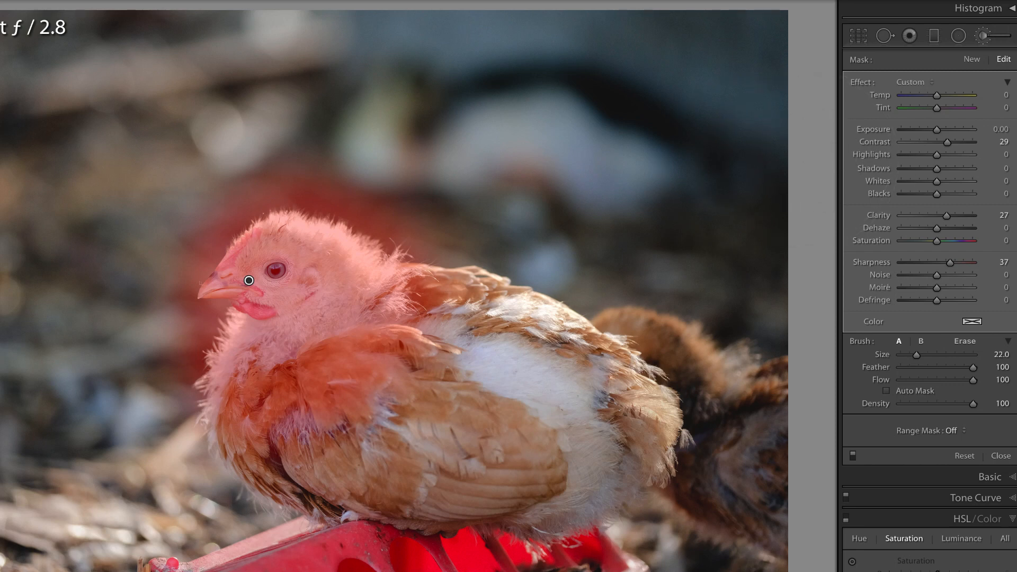
key(o)
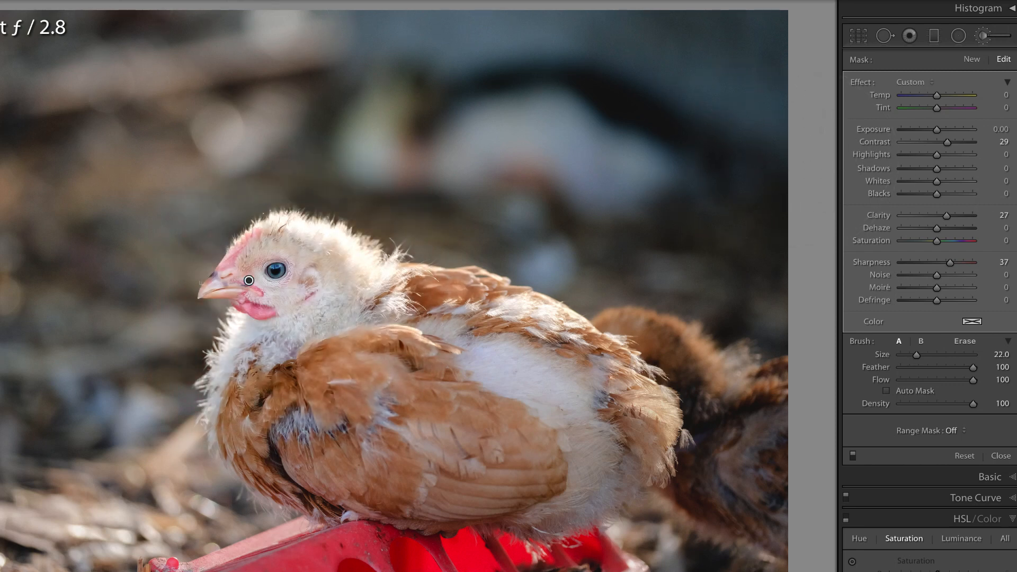
Examine the chick's face up close with the brush adjustment switched off and on
key(z)
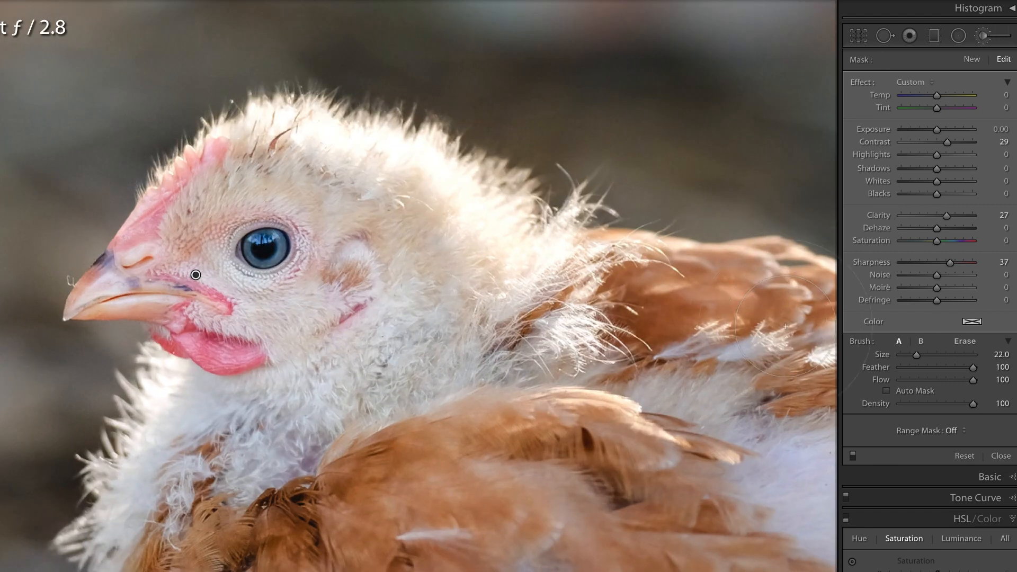
click(852, 457)
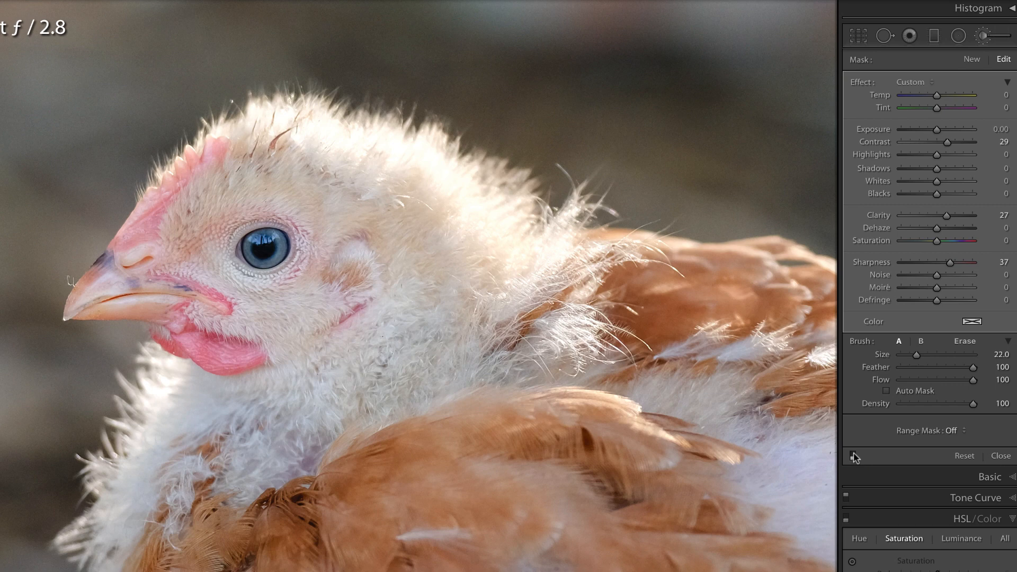
click(852, 456)
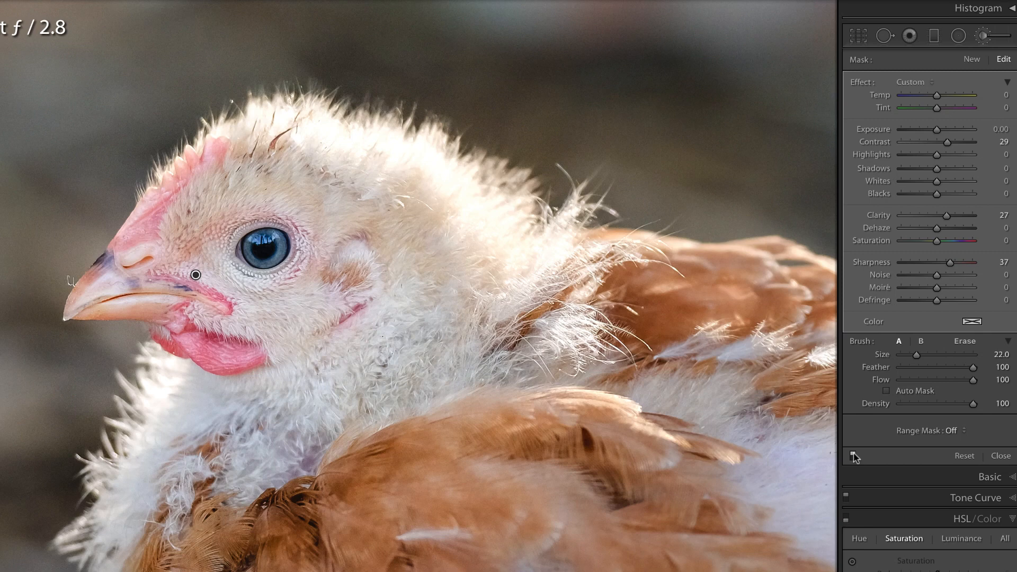
click(853, 456)
click(852, 456)
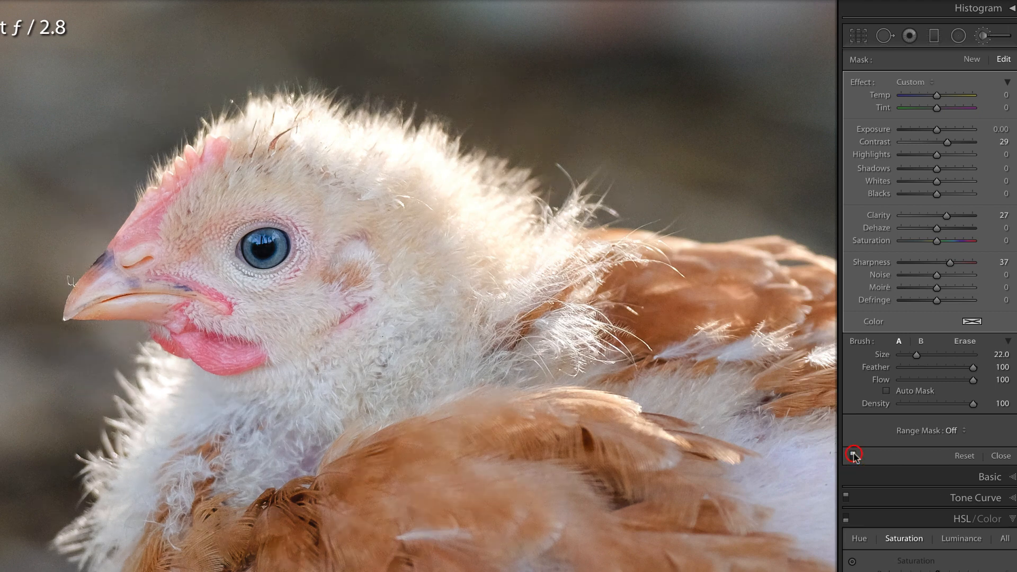
click(853, 457)
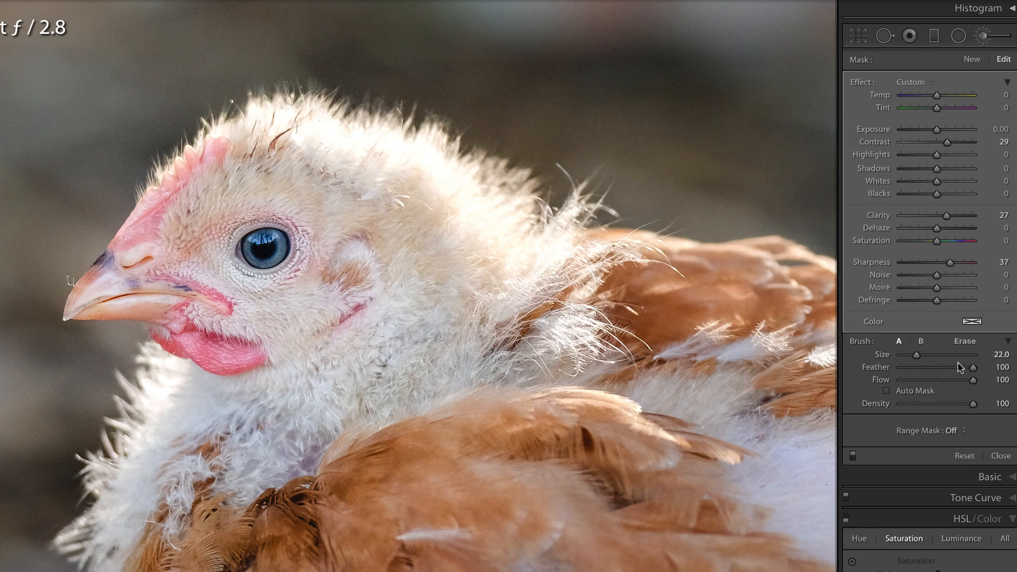
Try a stronger brush effect on the chick's head with Clarity 75 and Sharpness 76
drag(946, 215, 965, 216)
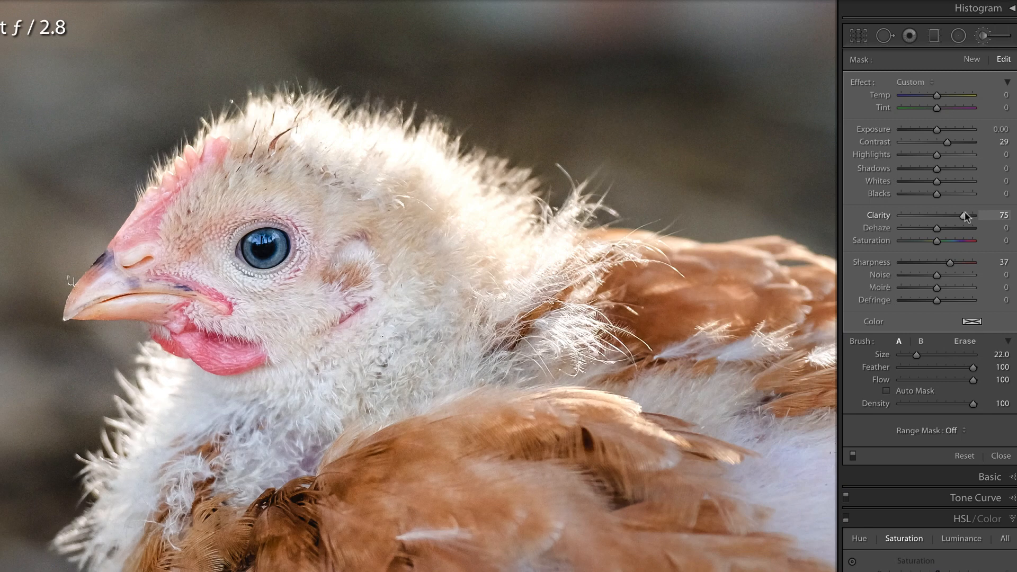
drag(950, 265, 967, 264)
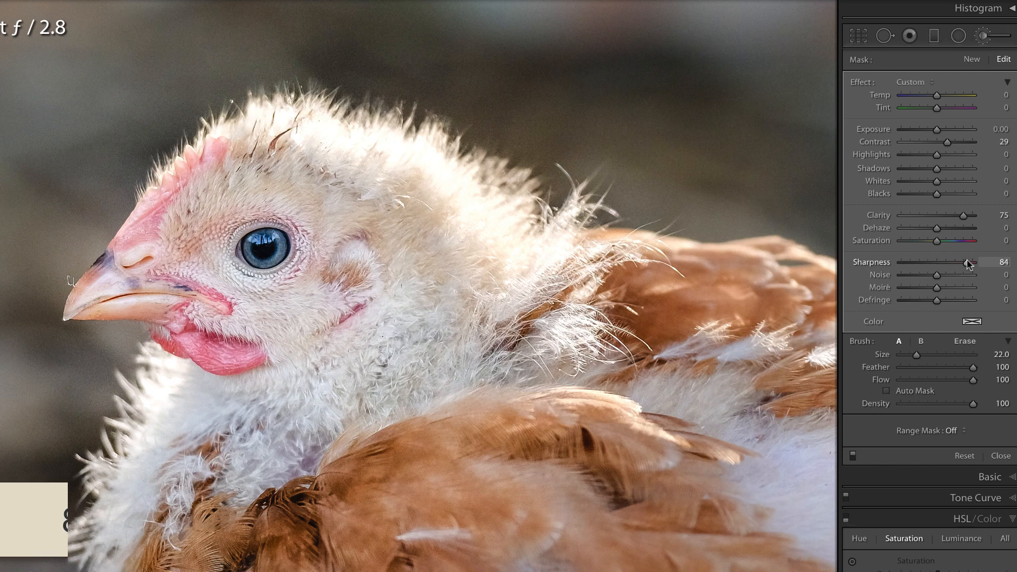
drag(967, 264, 964, 264)
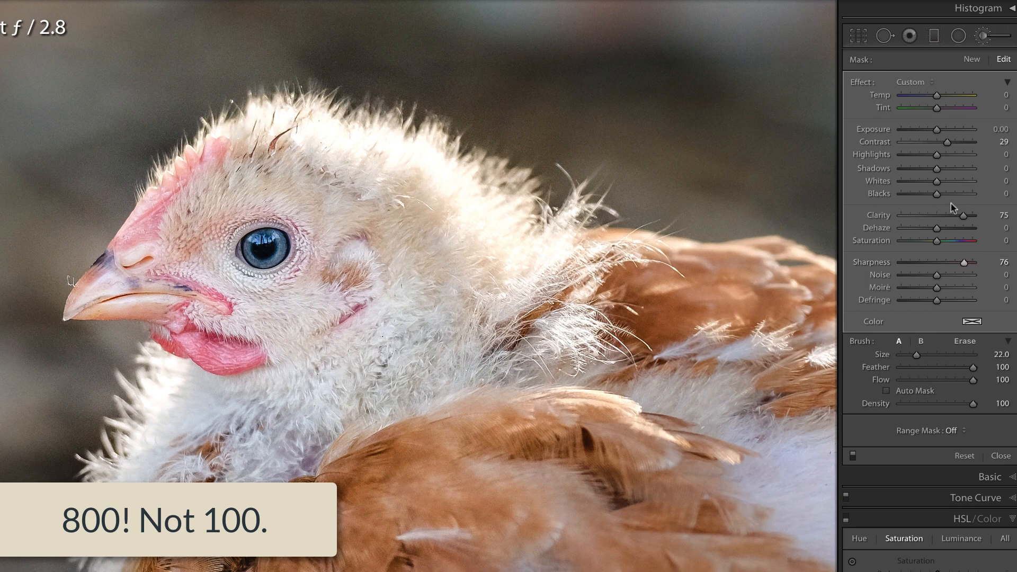
Reduce the brush effect to Contrast 24, Clarity 45 and Sharpness 53
mouse_move(947, 142)
mouse_down()
mouse_move(963, 144)
mouse_move(945, 143)
mouse_up()
drag(963, 216, 953, 216)
click(963, 263)
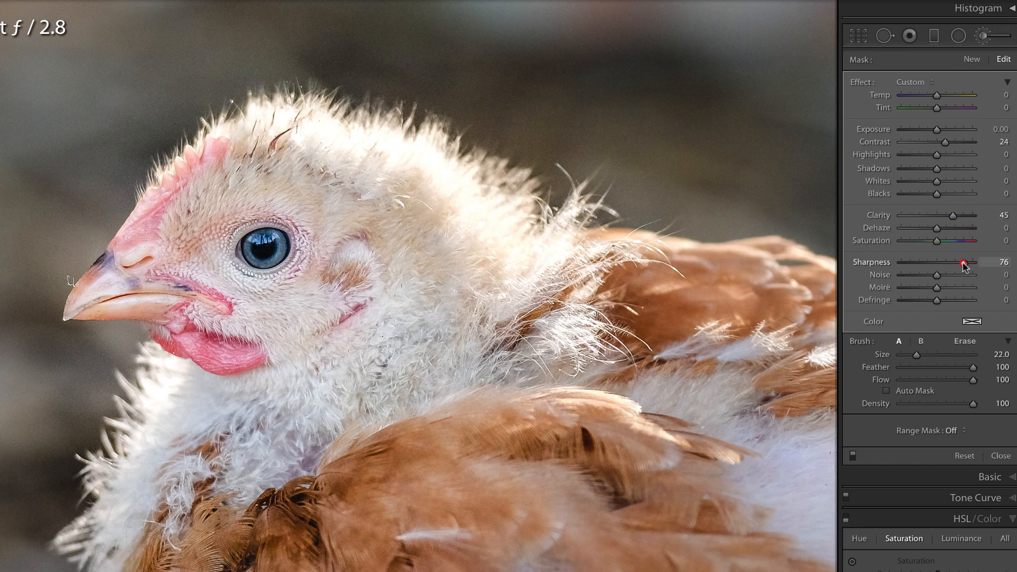
drag(963, 263, 955, 266)
Check the brush adjustment off and on, and set its Clarity to 35
click(851, 454)
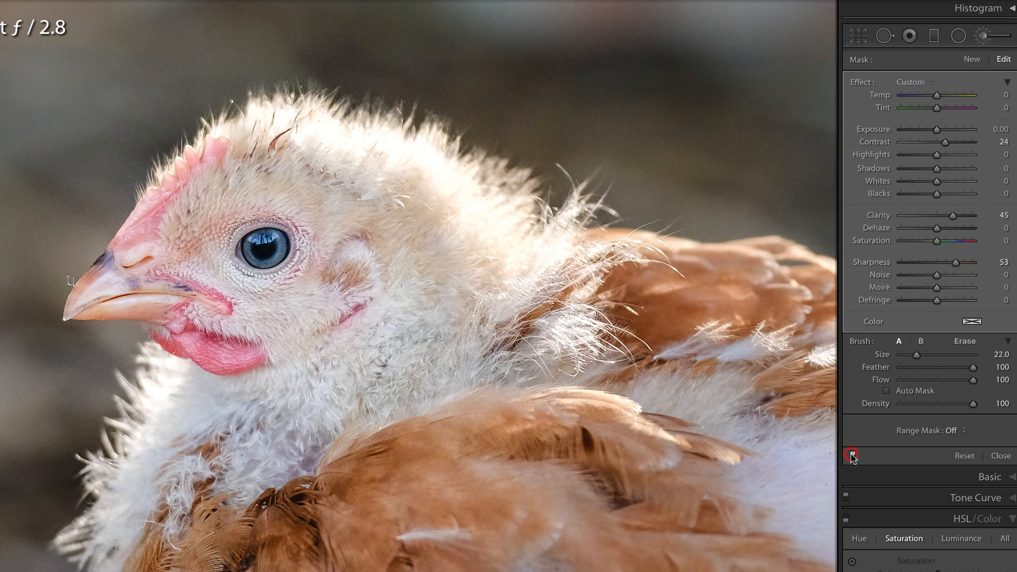
click(853, 455)
drag(954, 218, 948, 220)
key(z)
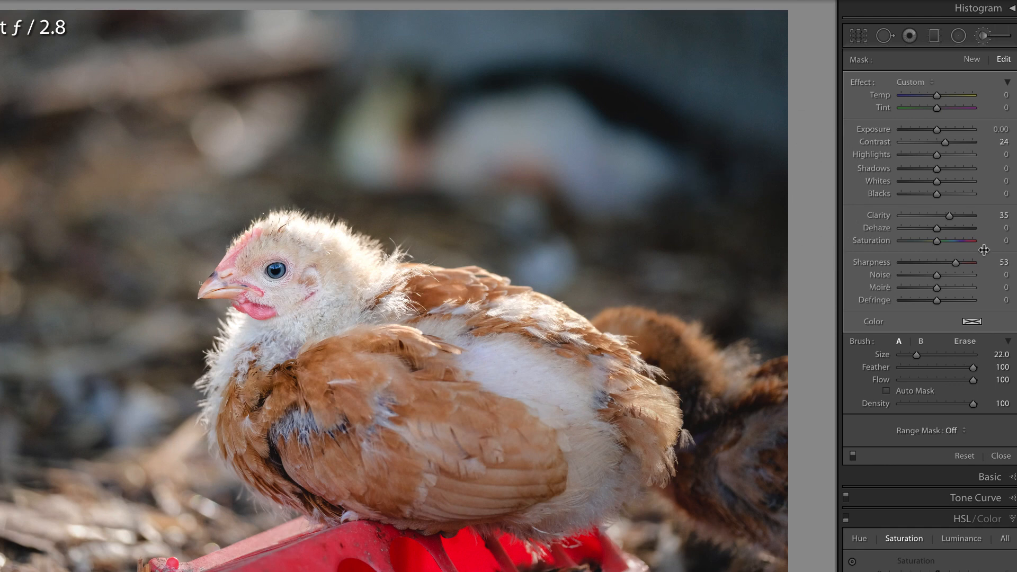
Close the Adjustment Brush and compare the whole photo before and after the edits
key(k)
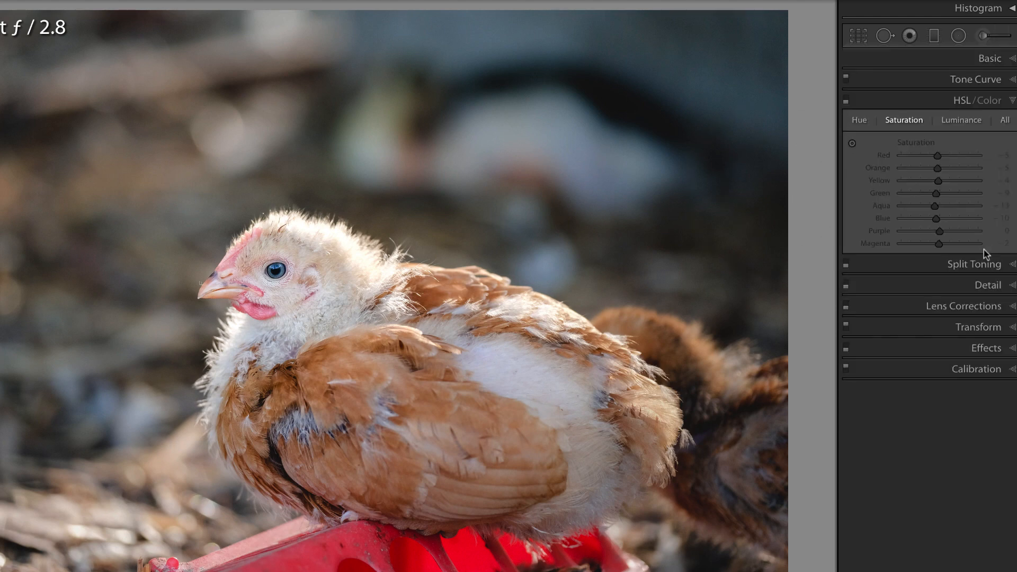
key(backslash)
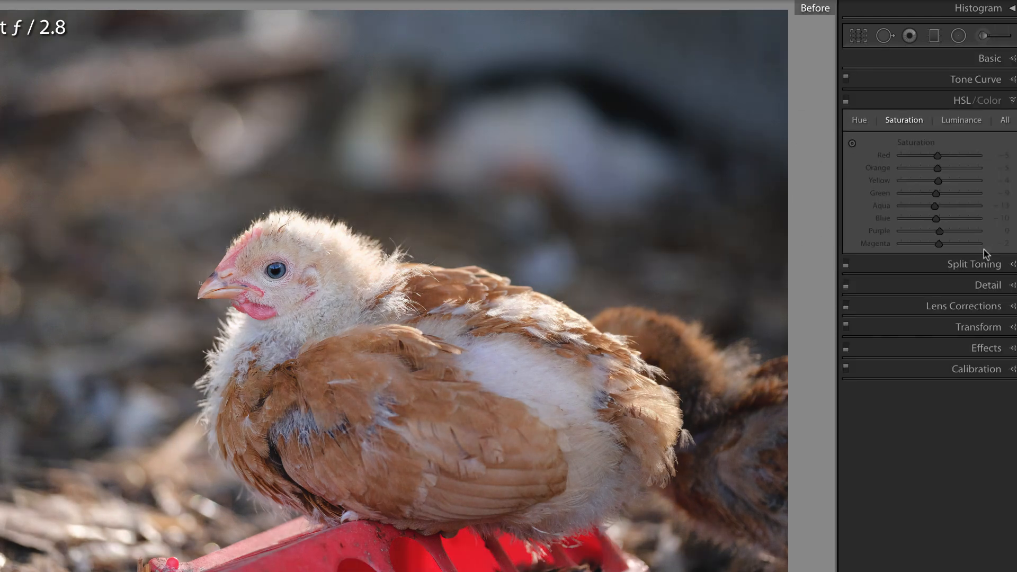
key(backslash)
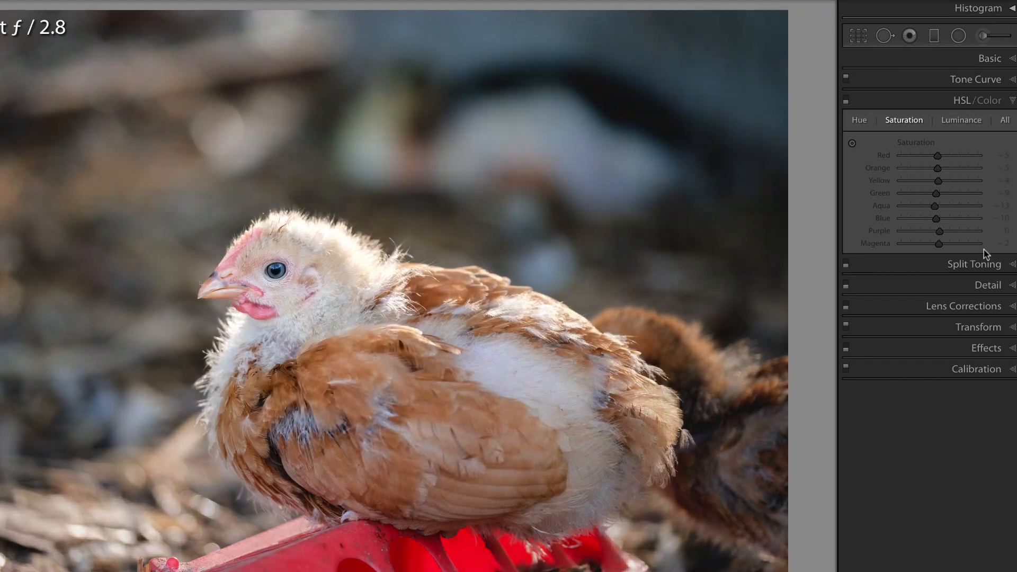